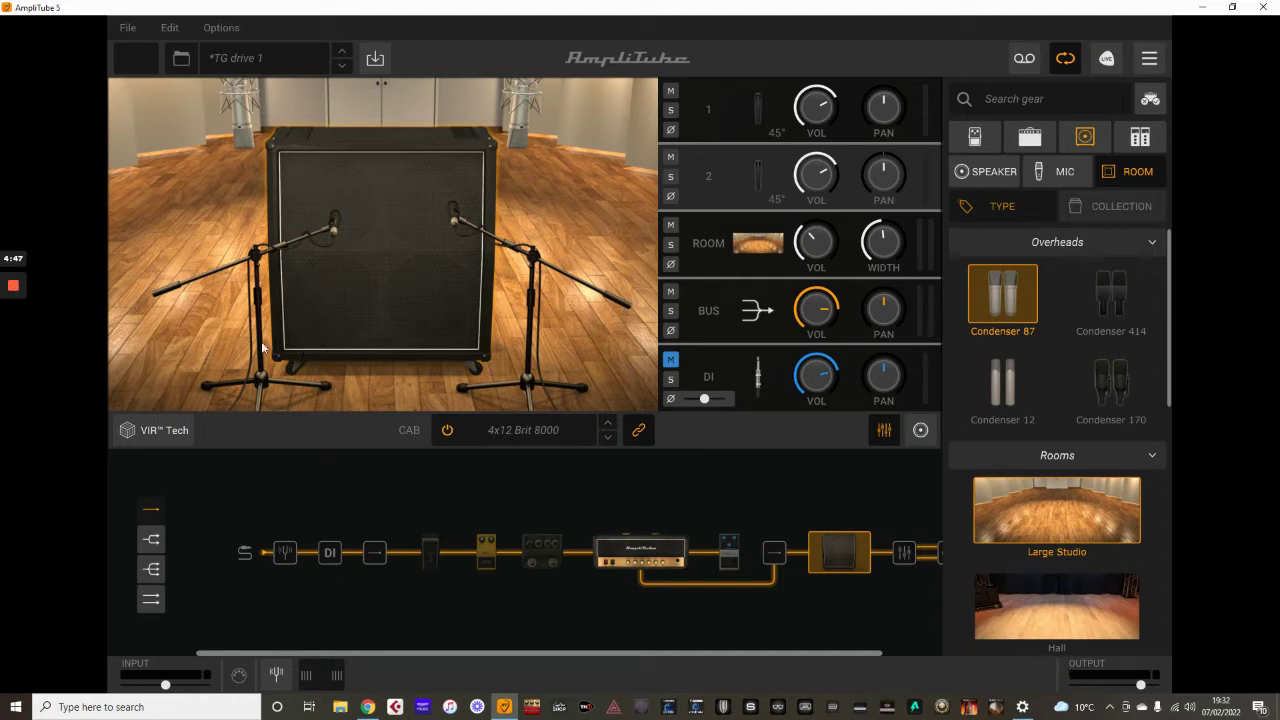
Step: Browse the Stomp, Amp and Cab lists, then show the cabinet's speaker options
click(975, 136)
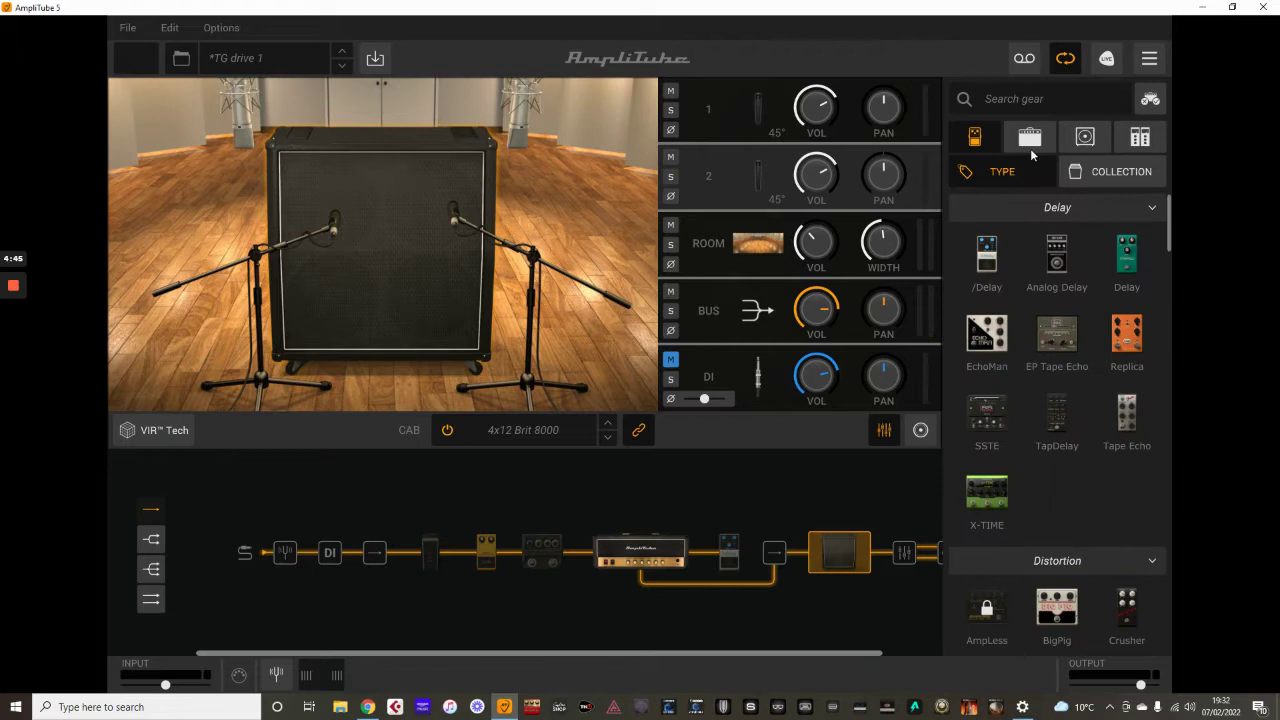
click(1030, 136)
click(1080, 140)
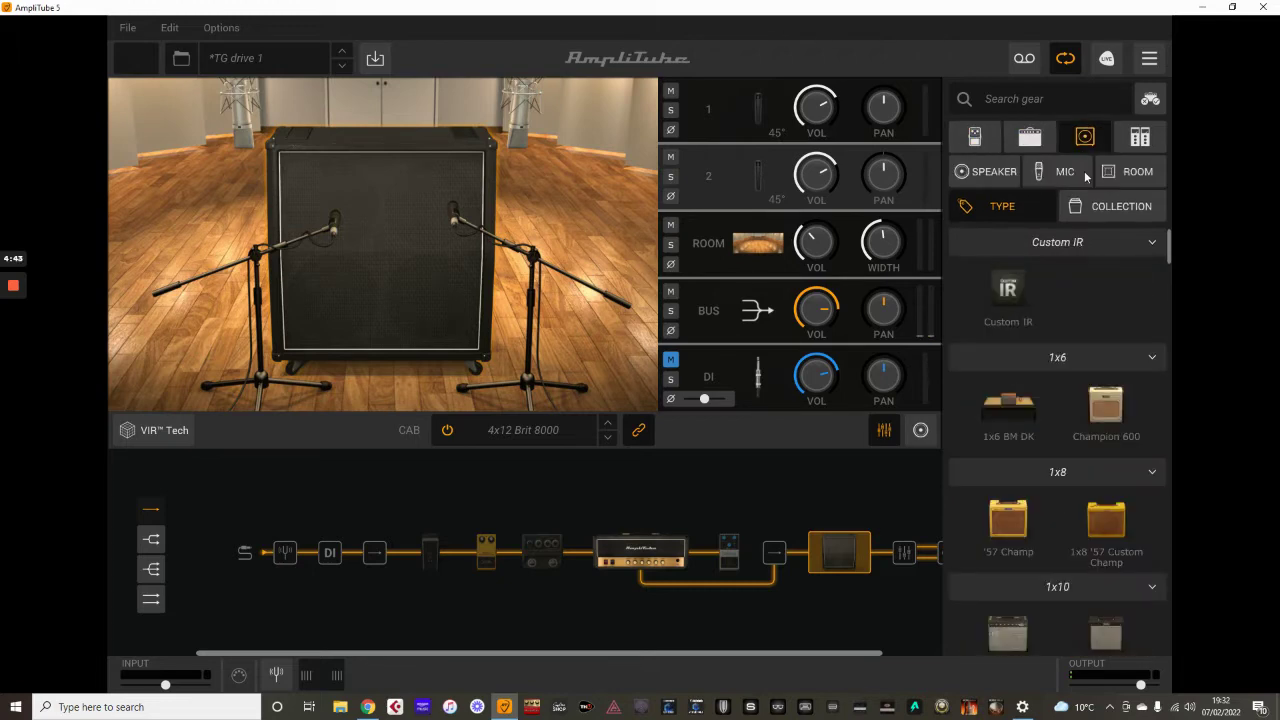
click(1006, 176)
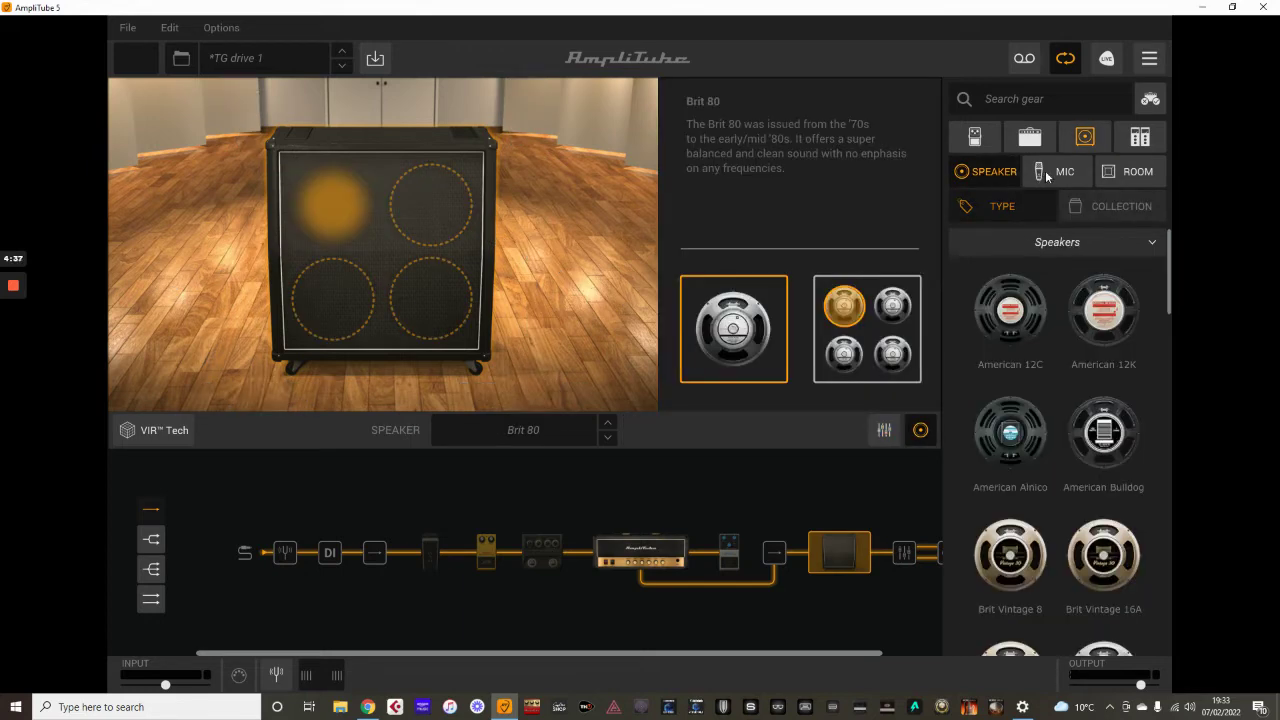
click(1045, 170)
click(1006, 178)
Step: Swap the 4x12 Brit 8000 for the 4x12 Closed Vintage cabinet and list the cabinets
click(1065, 174)
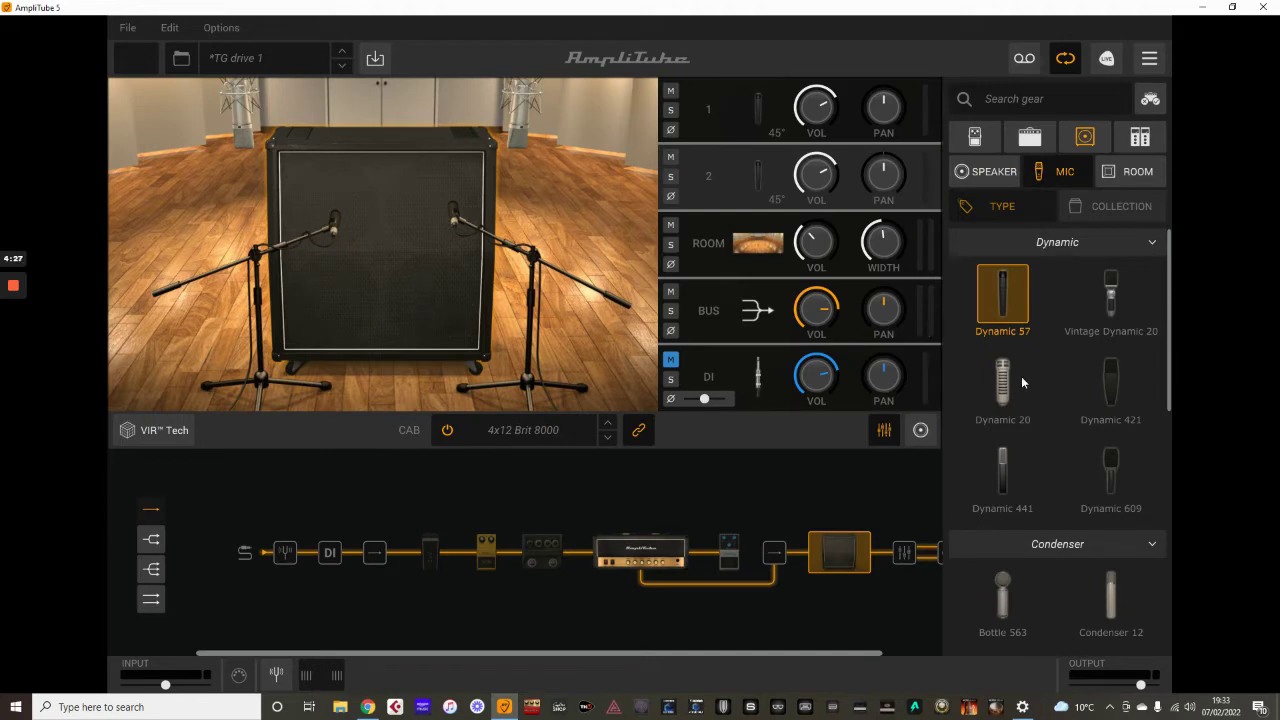
click(527, 434)
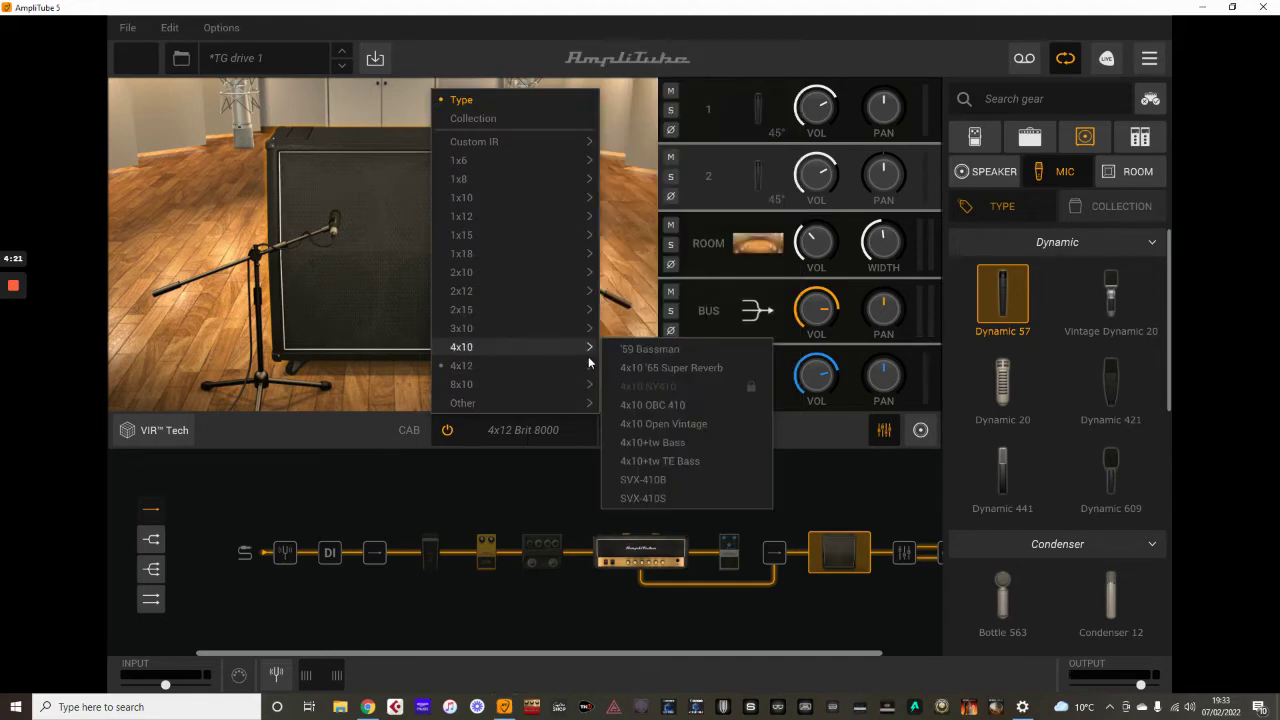
mouse_move(462, 366)
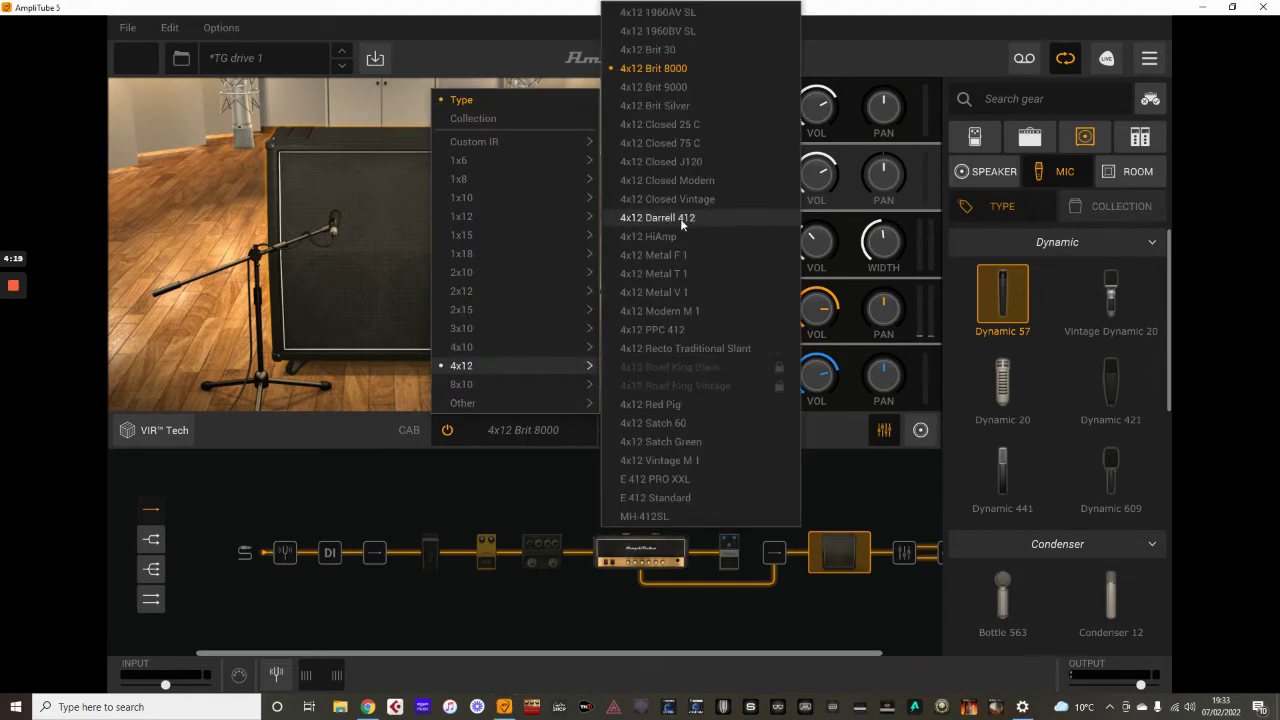
click(530, 388)
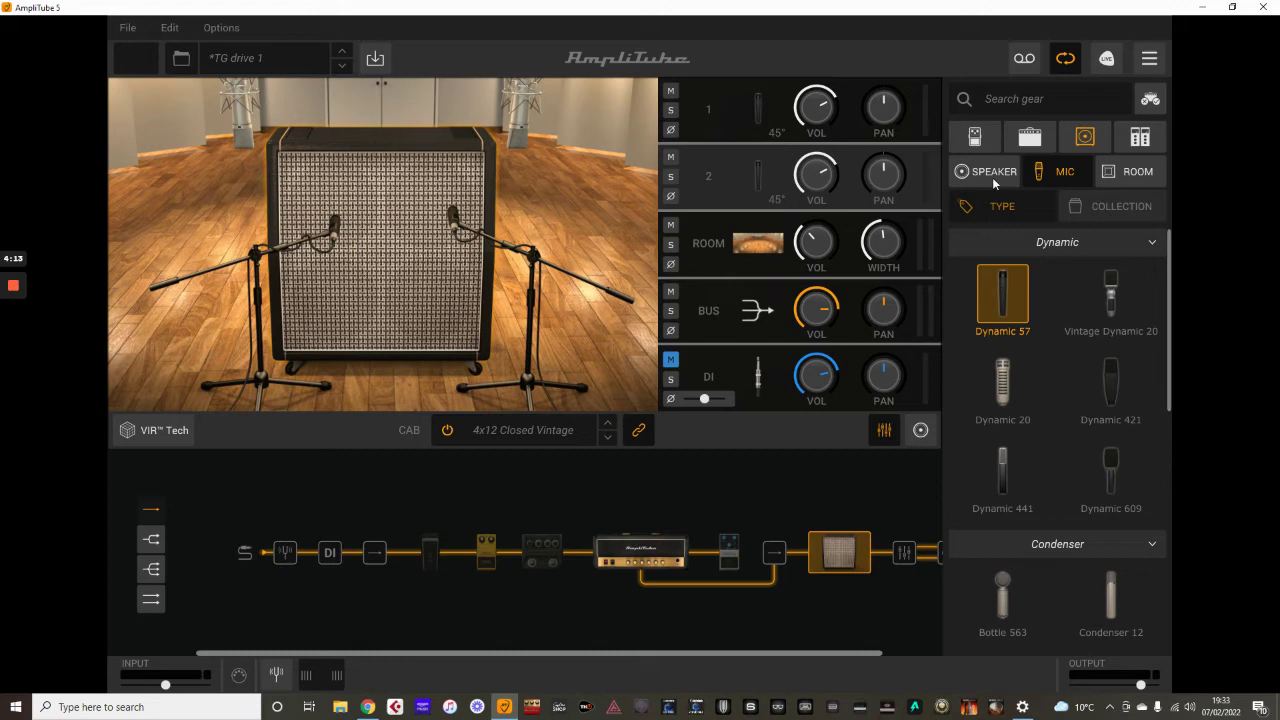
click(1084, 145)
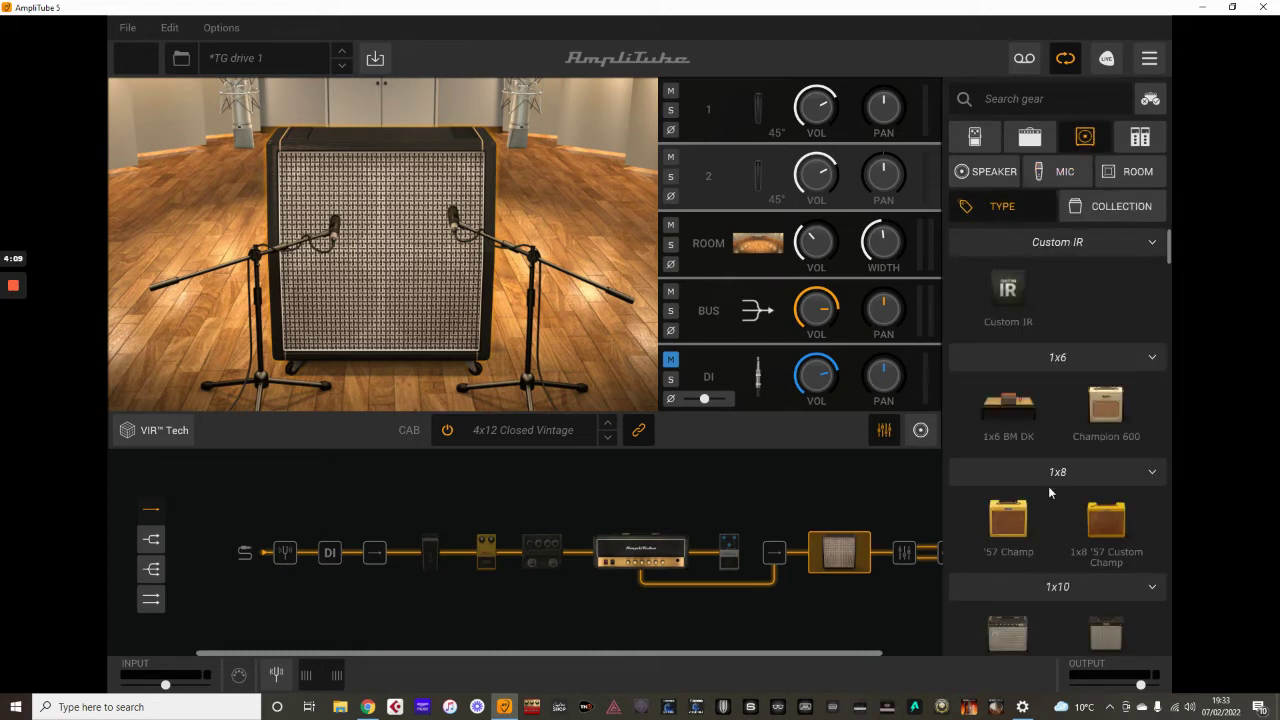
scroll(1048, 486, down, 5)
scroll(1052, 463, down, 3)
scroll(1051, 458, down, 3)
scroll(1054, 458, down, 3)
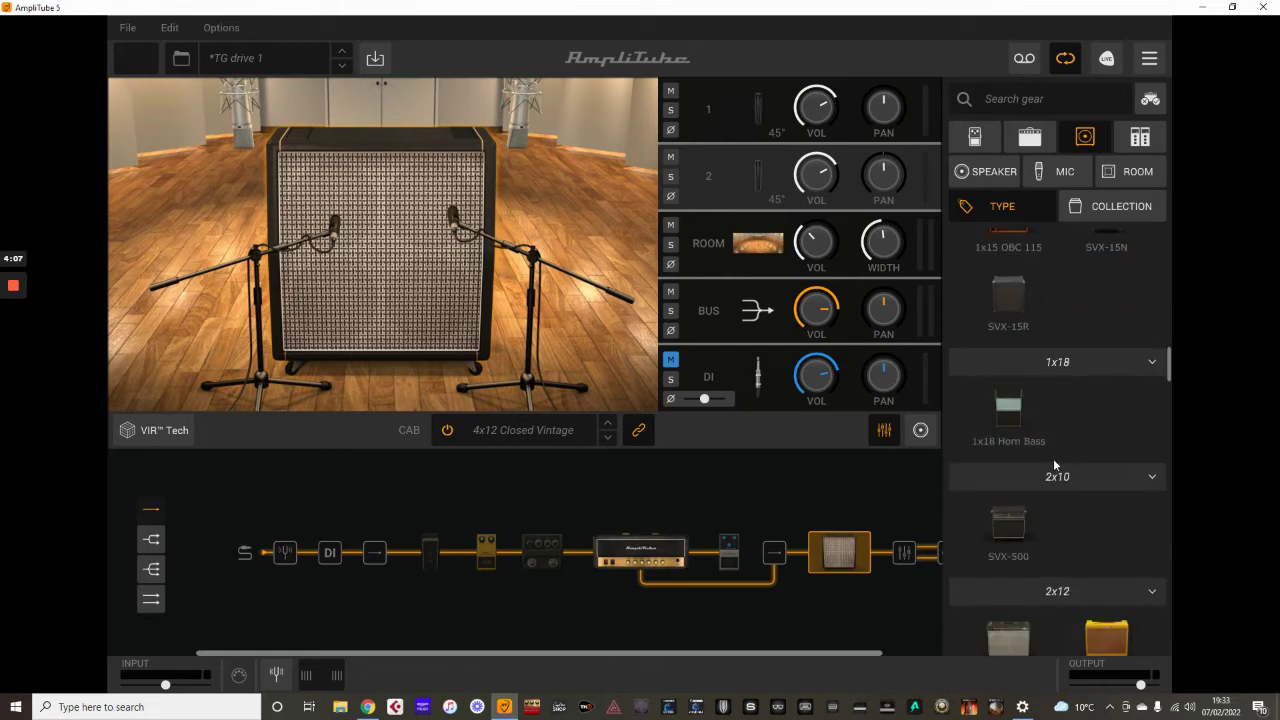
scroll(1053, 458, down, 3)
scroll(1048, 452, down, 2)
scroll(1046, 445, down, 3)
scroll(1046, 446, down, 3)
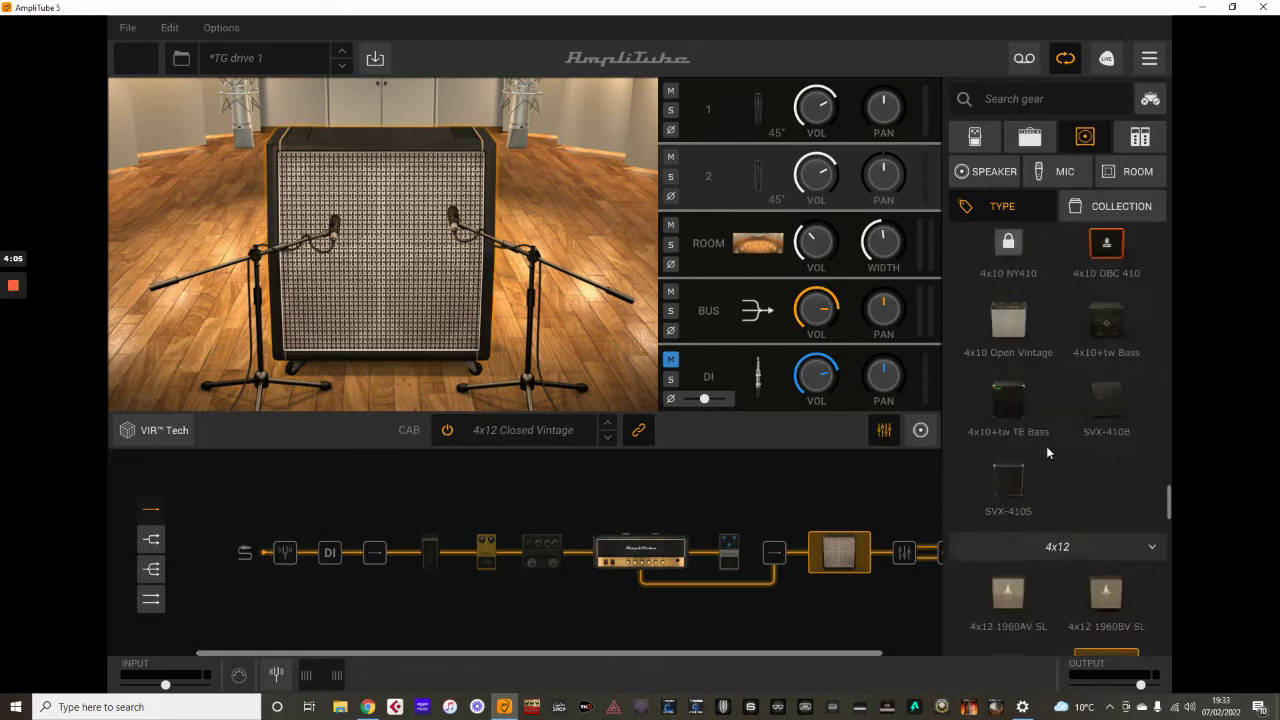
scroll(1046, 446, down, 3)
scroll(1082, 550, down, 1)
scroll(1083, 545, down, 3)
scroll(1084, 531, down, 3)
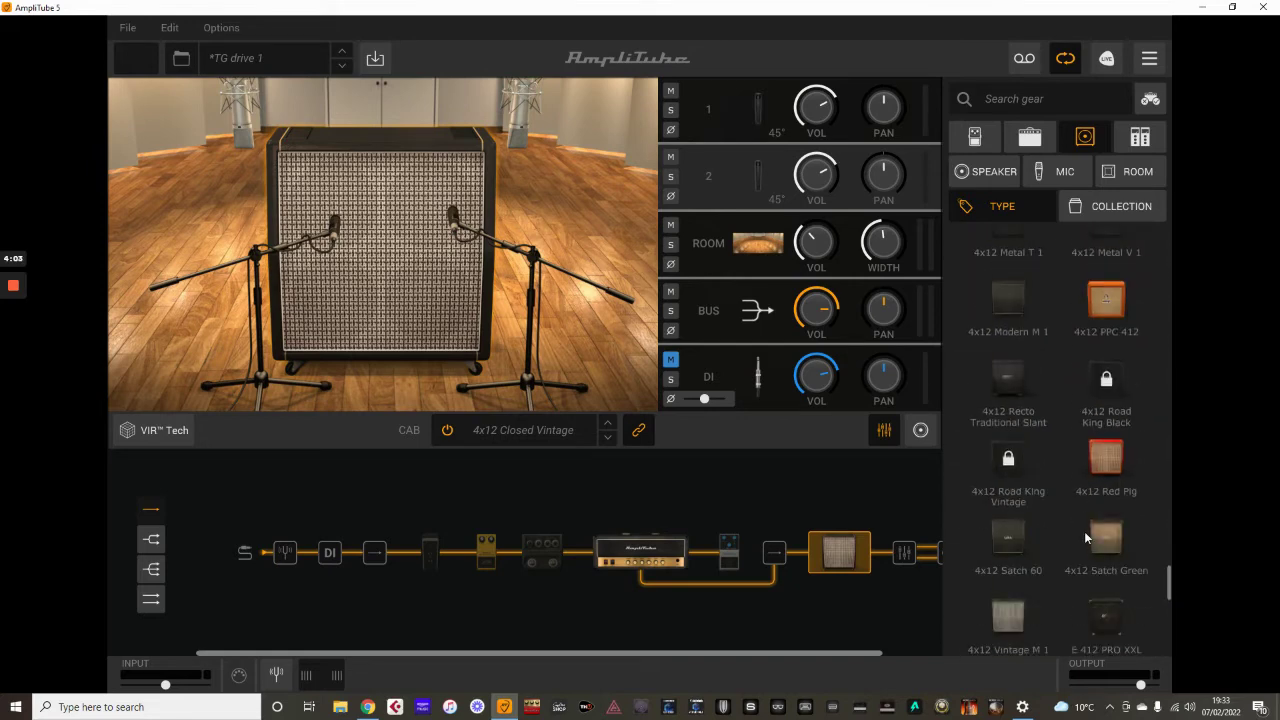
scroll(1084, 532, down, 3)
scroll(1085, 538, down, 2)
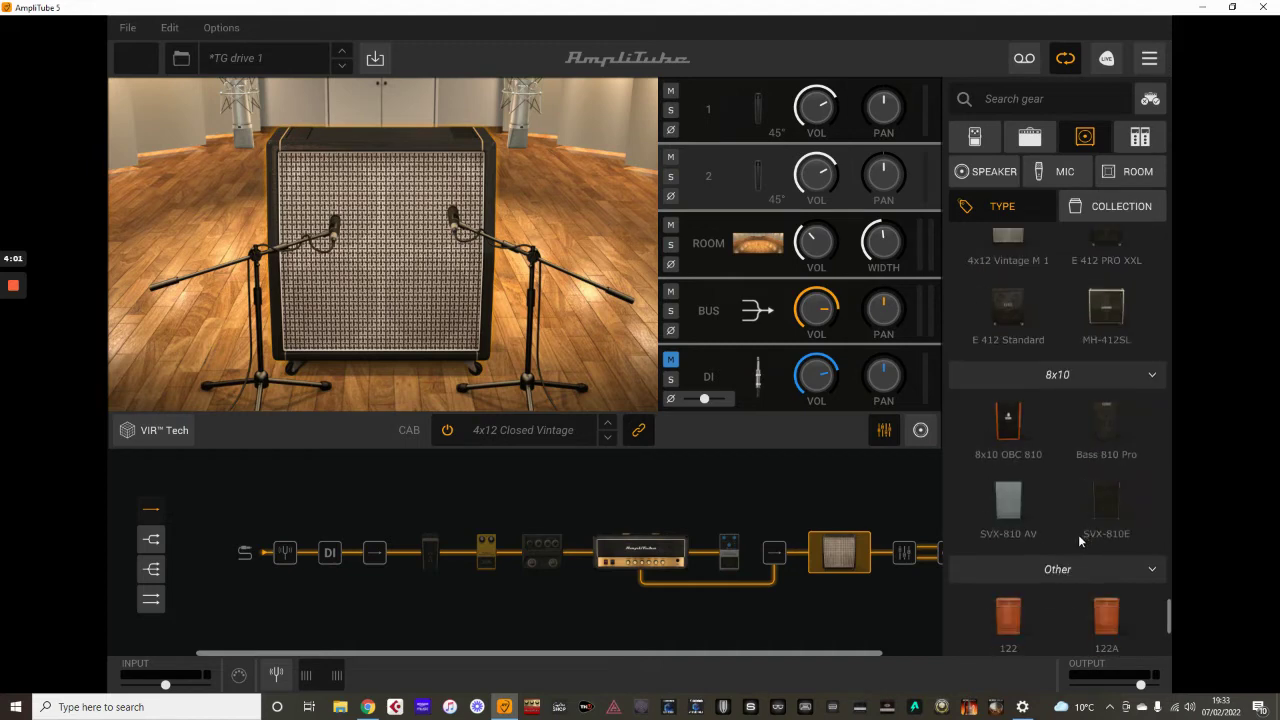
scroll(1080, 540, down, 3)
scroll(1078, 535, up, 1)
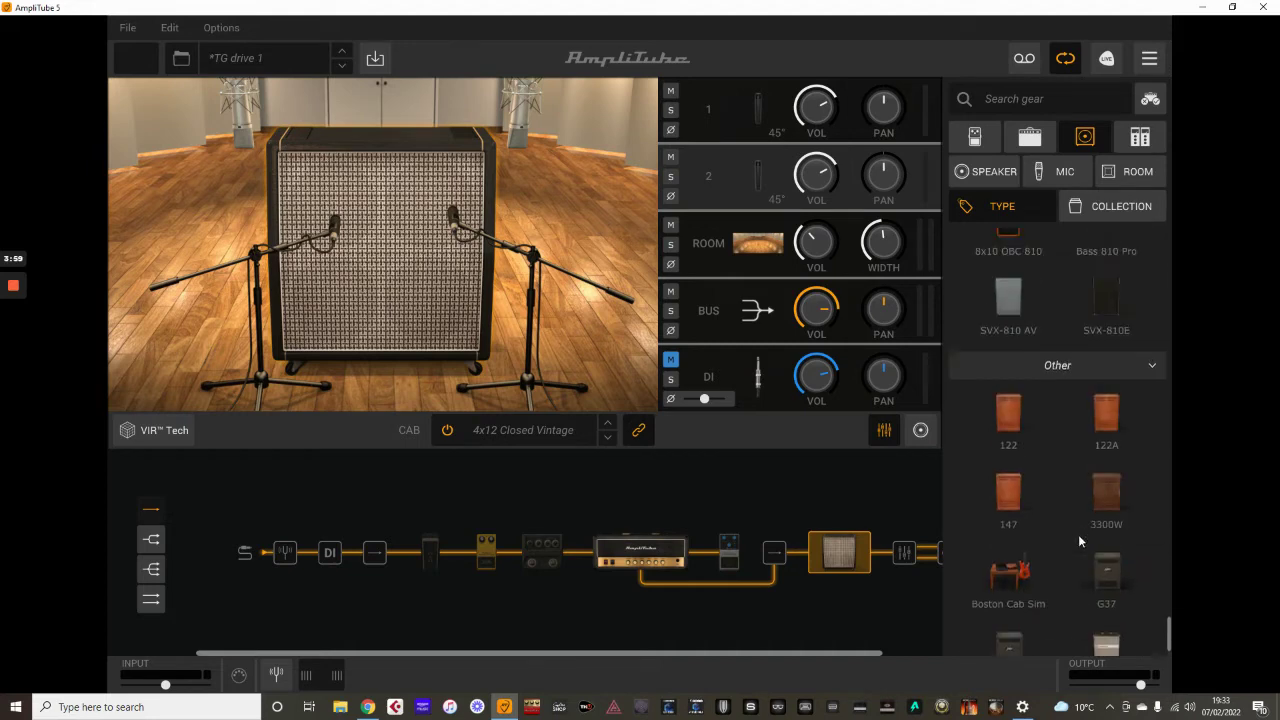
scroll(1083, 510, up, 3)
scroll(1076, 457, up, 3)
scroll(1052, 410, up, 2)
scroll(1044, 385, up, 2)
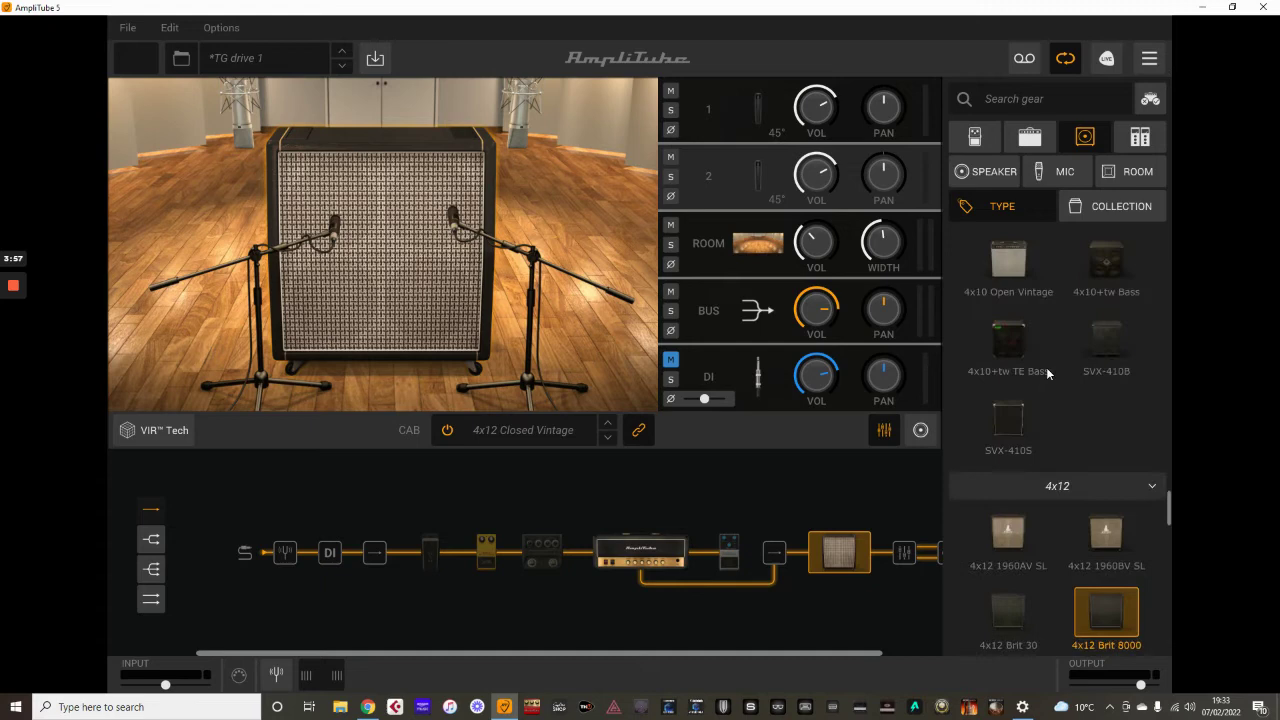
scroll(1048, 363, up, 2)
scroll(1042, 358, up, 2)
scroll(1036, 356, up, 2)
scroll(1038, 354, up, 2)
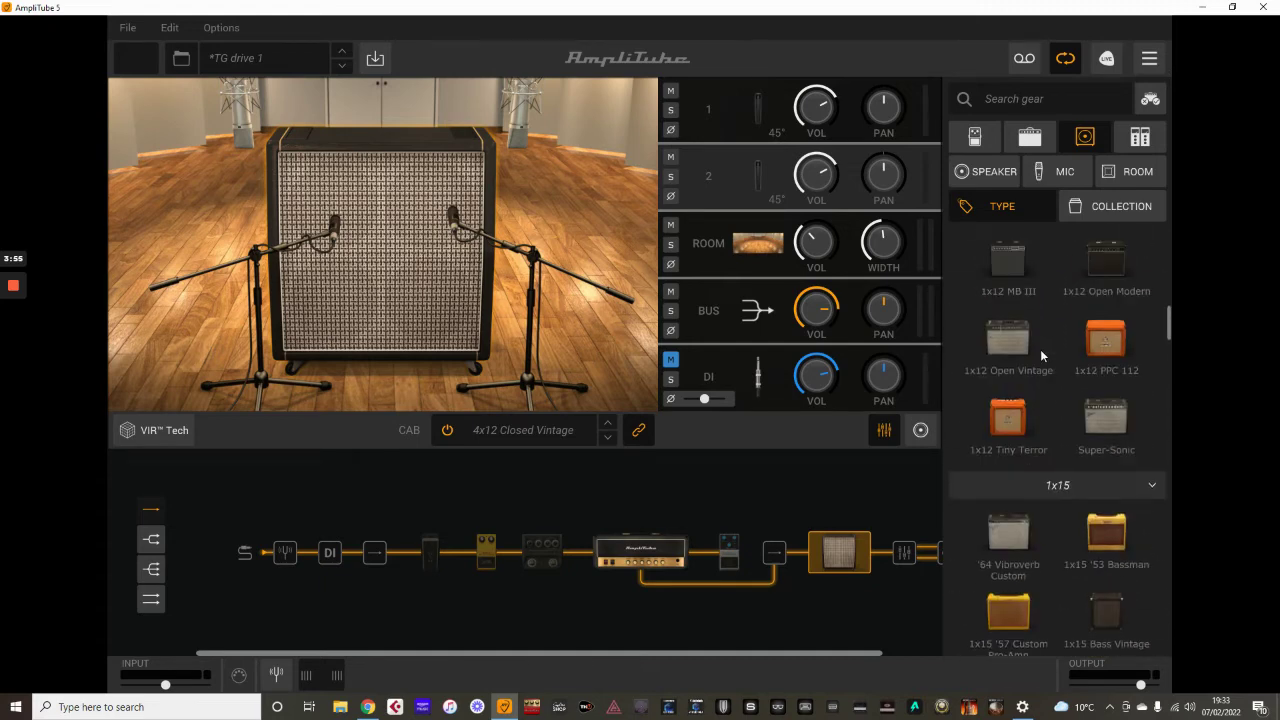
scroll(1039, 352, up, 2)
scroll(1041, 343, up, 2)
scroll(1043, 326, up, 2)
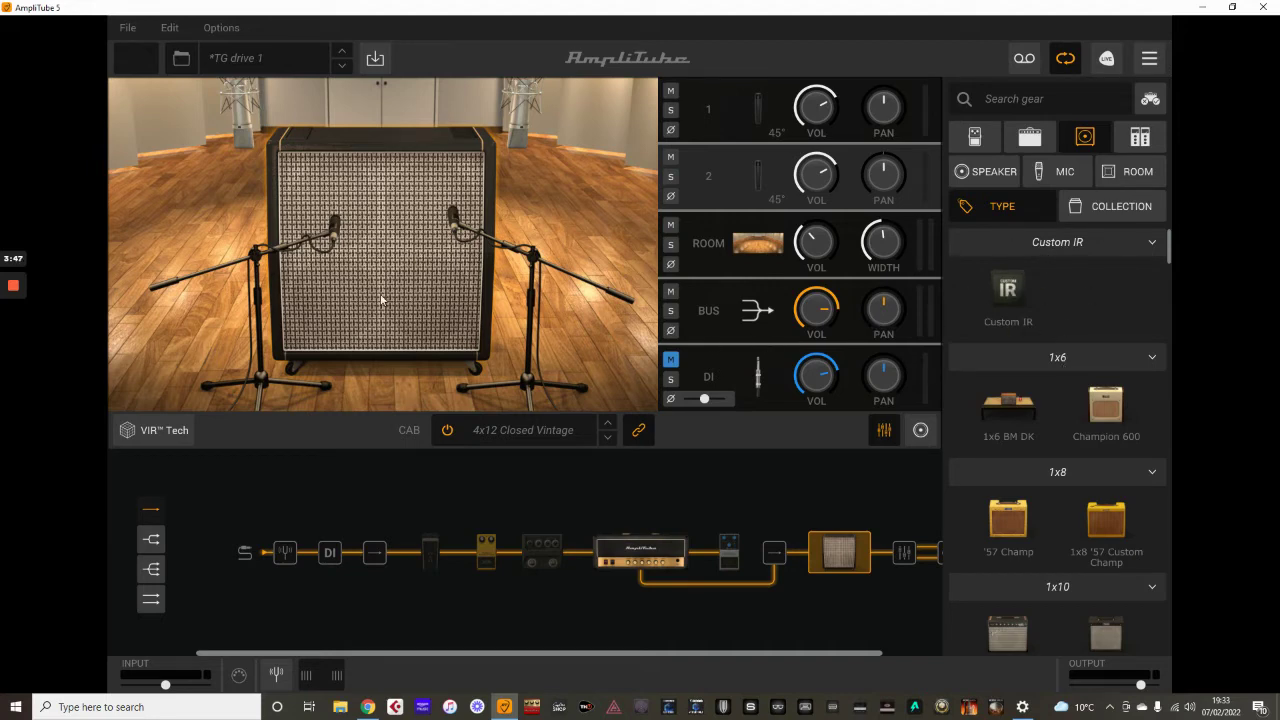
Step: Browse the cabinet Type list, keeping 4x12 Closed Vintage loaded in front view
click(528, 432)
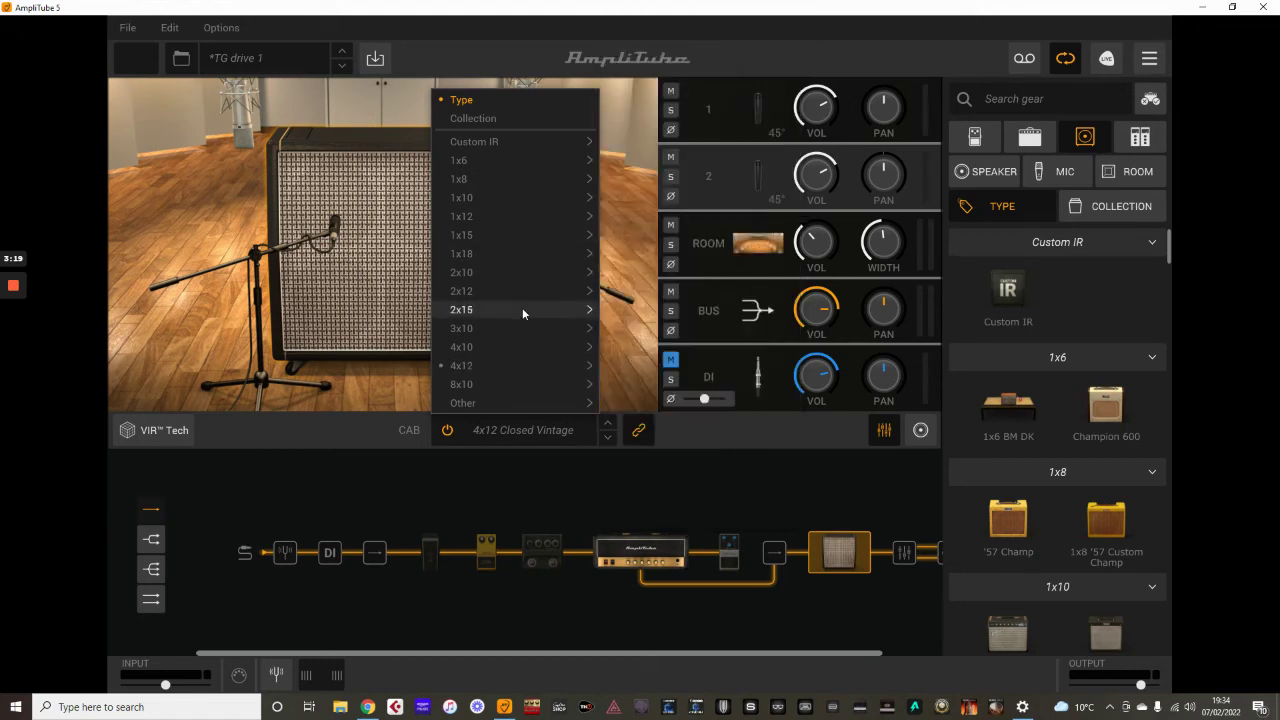
click(410, 263)
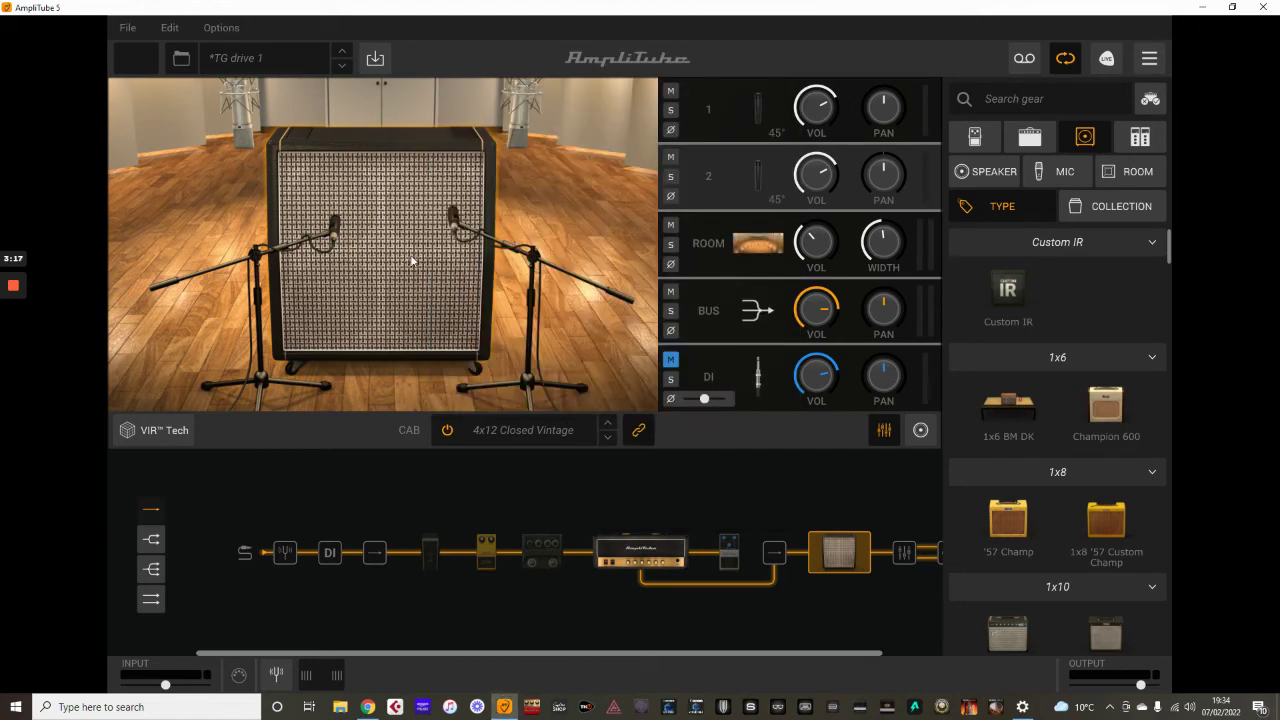
Step: Nudge mic 2 slightly right and list mic 1's models, keeping Dynamic 57
click(339, 230)
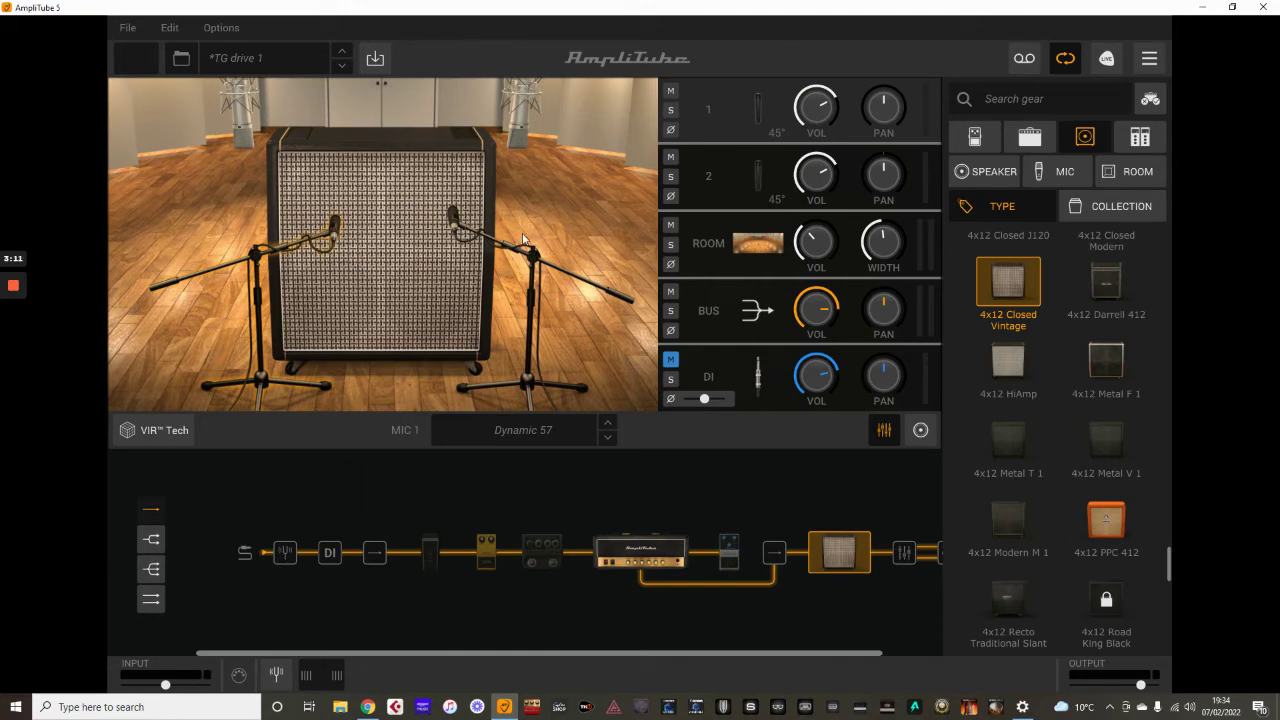
click(1065, 181)
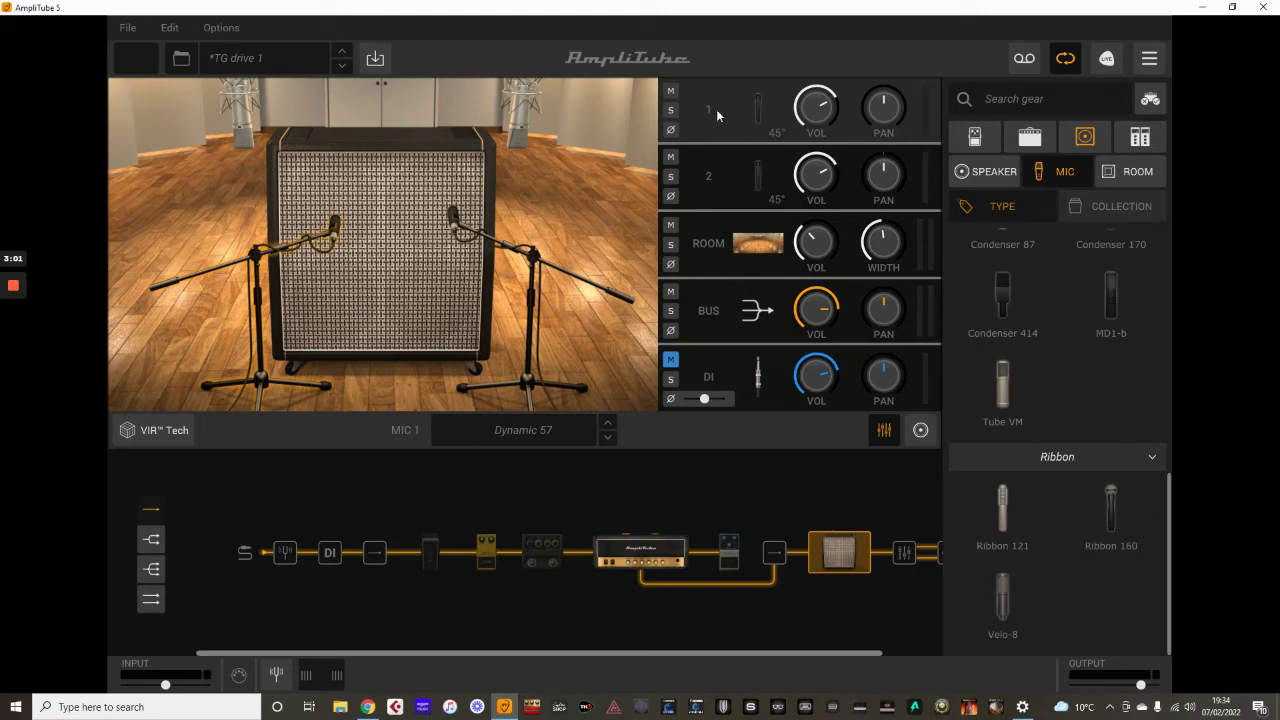
click(463, 218)
drag(463, 218, 475, 214)
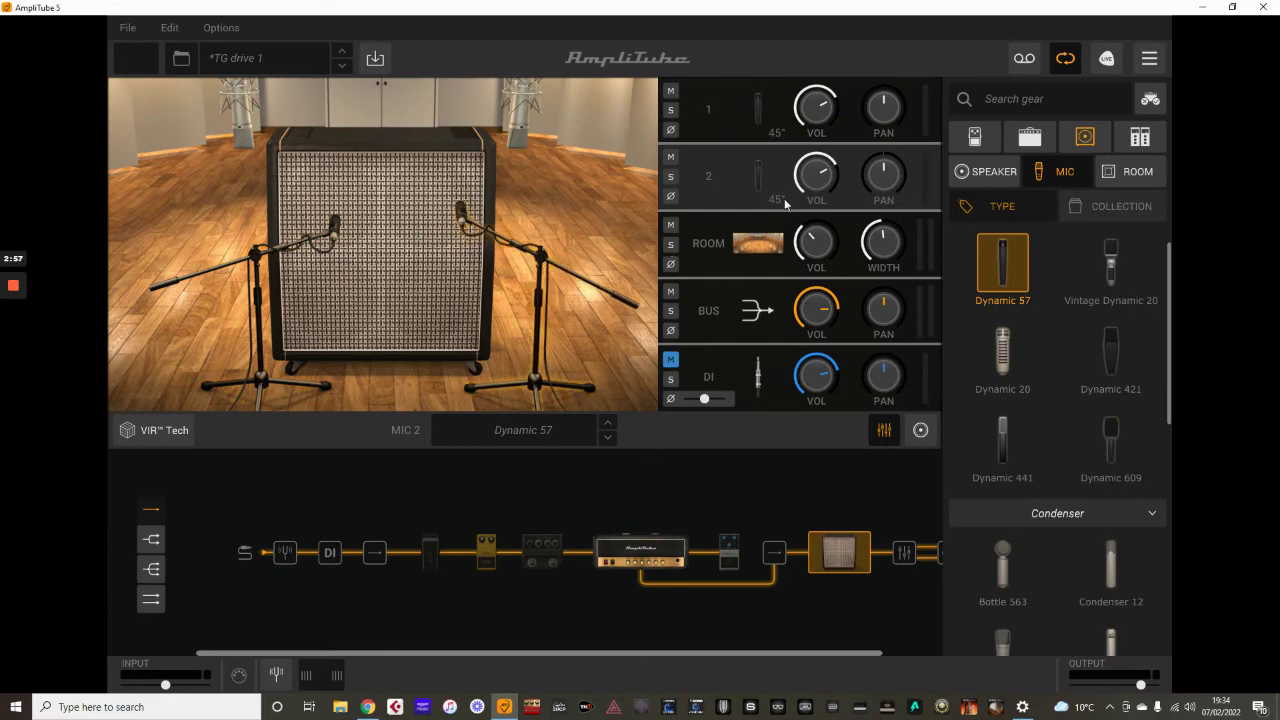
click(337, 234)
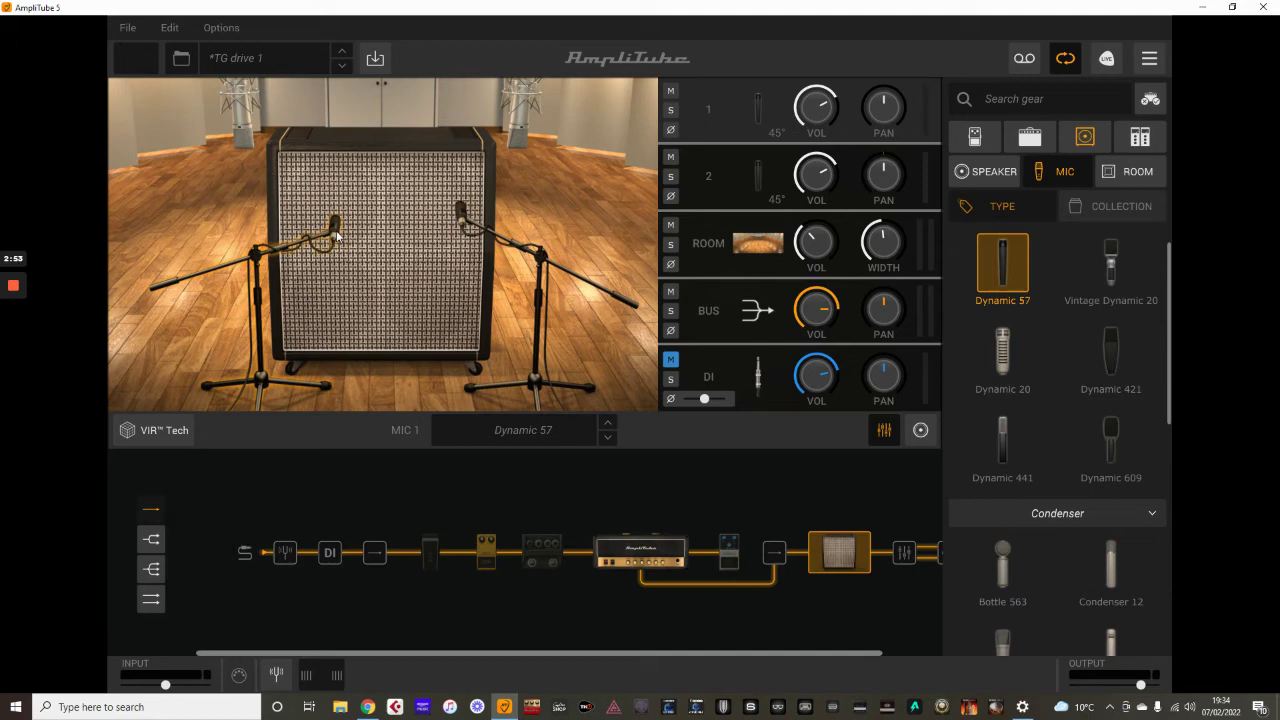
click(554, 431)
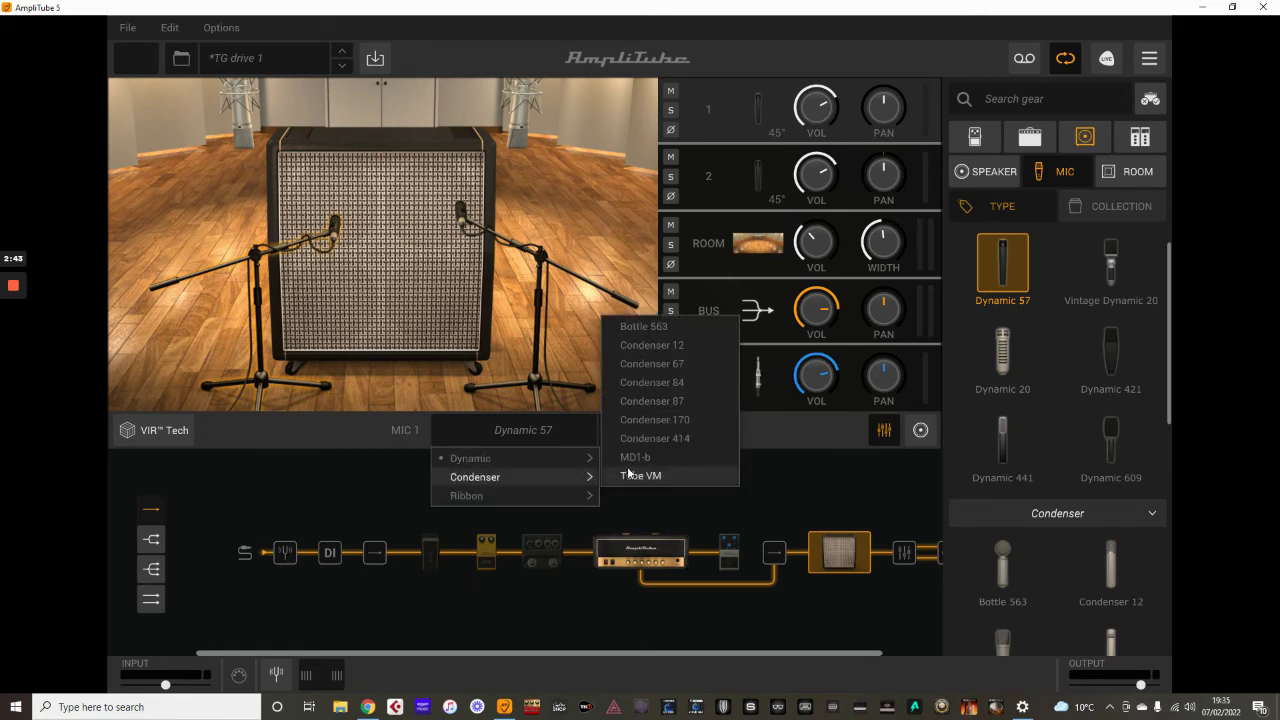
mouse_move(470, 458)
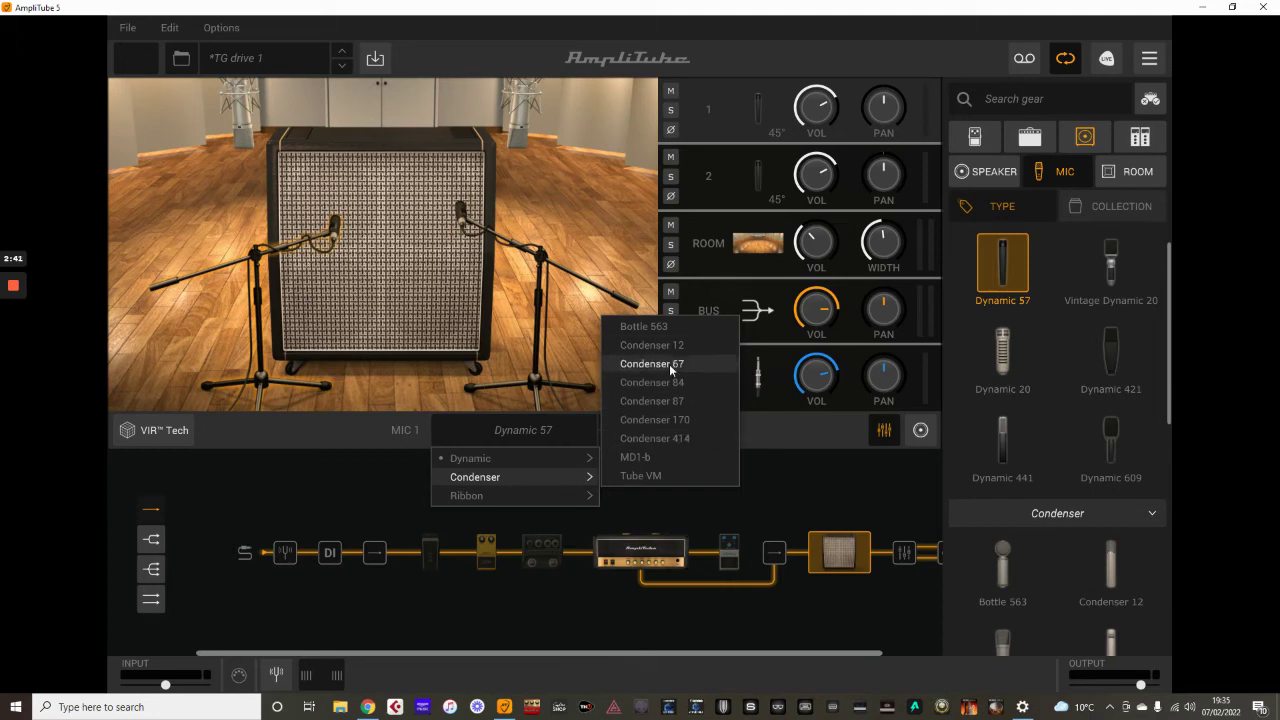
mouse_move(515, 458)
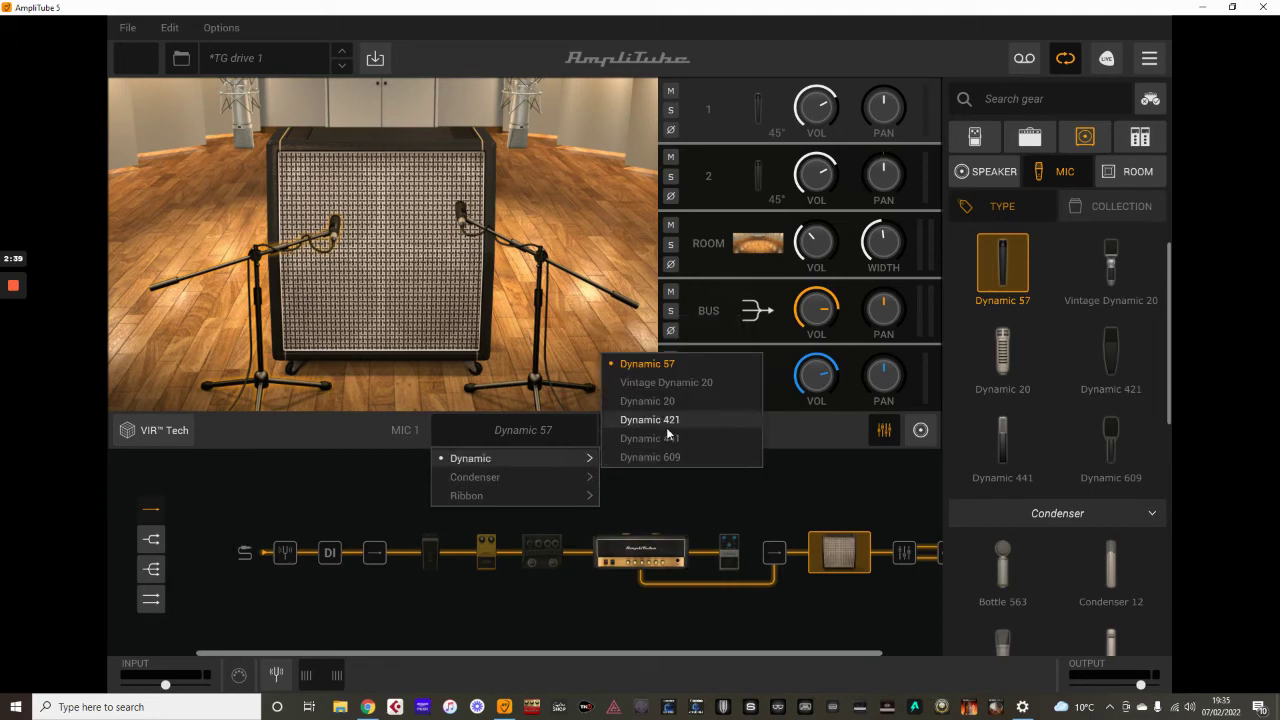
Step: Move mic 2 left across the speaker as a Condenser 67, and slightly reposition mic 1
click(403, 262)
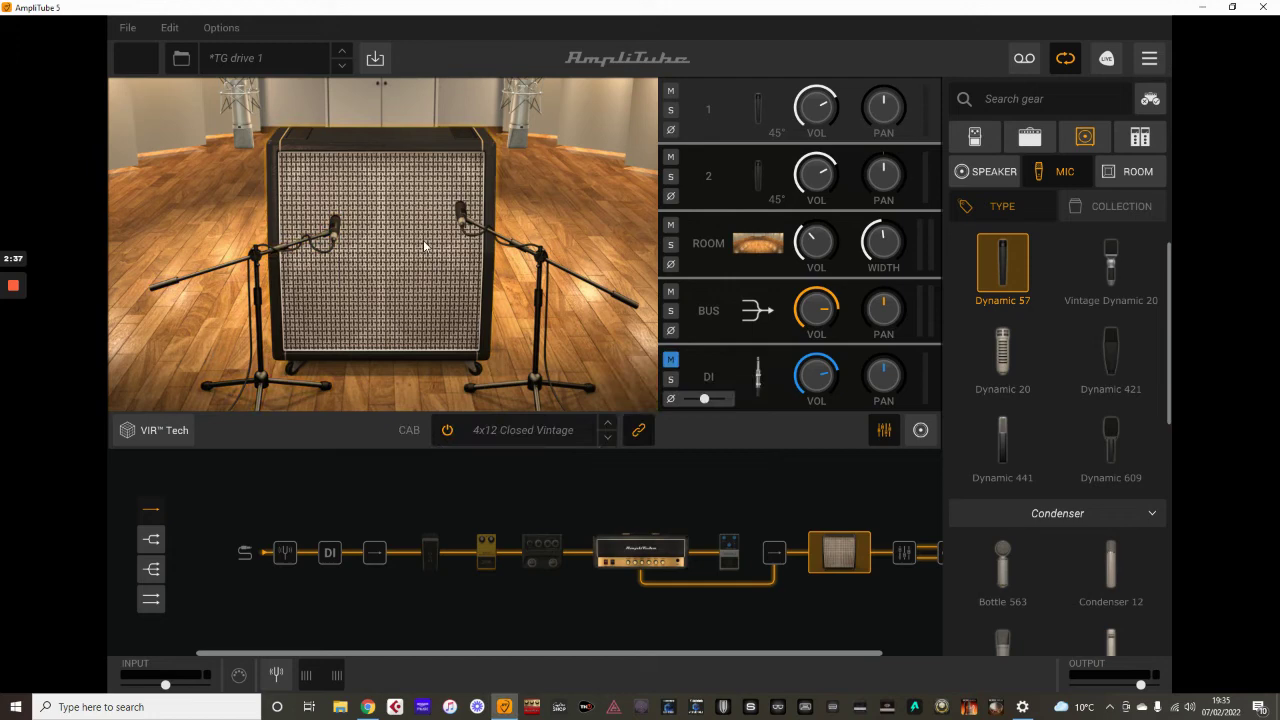
drag(464, 220, 449, 246)
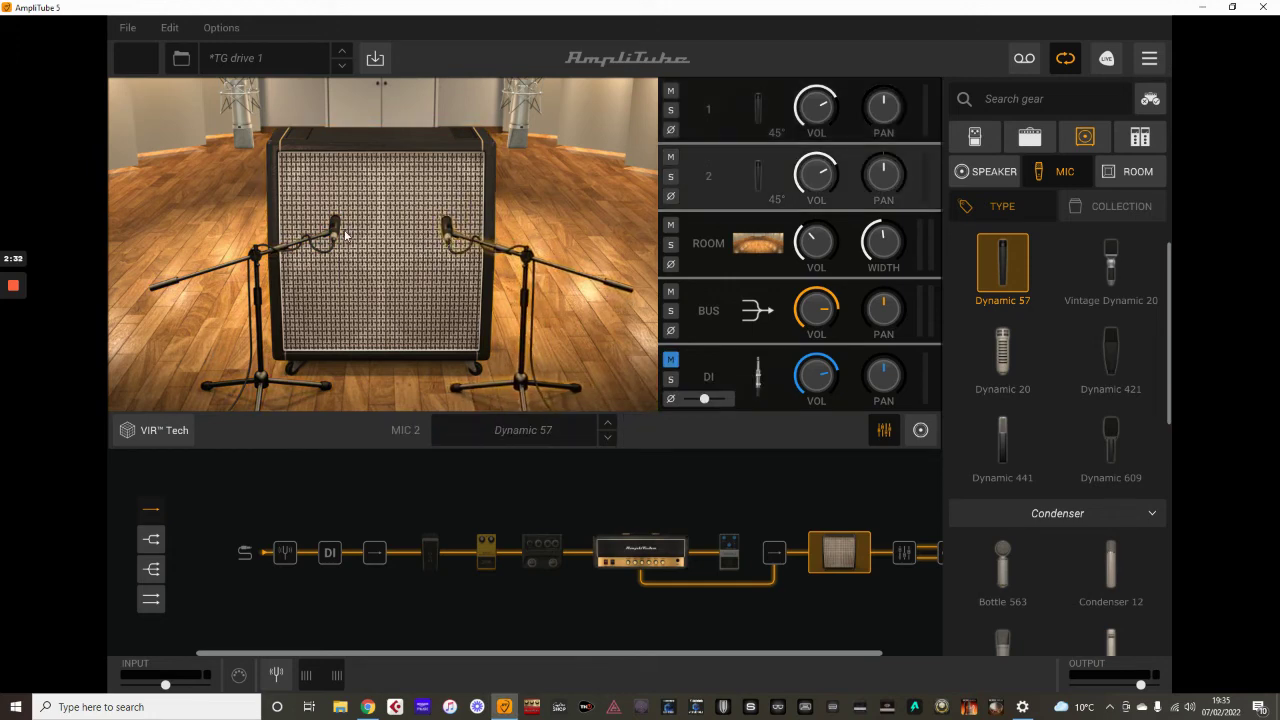
click(548, 430)
mouse_move(475, 477)
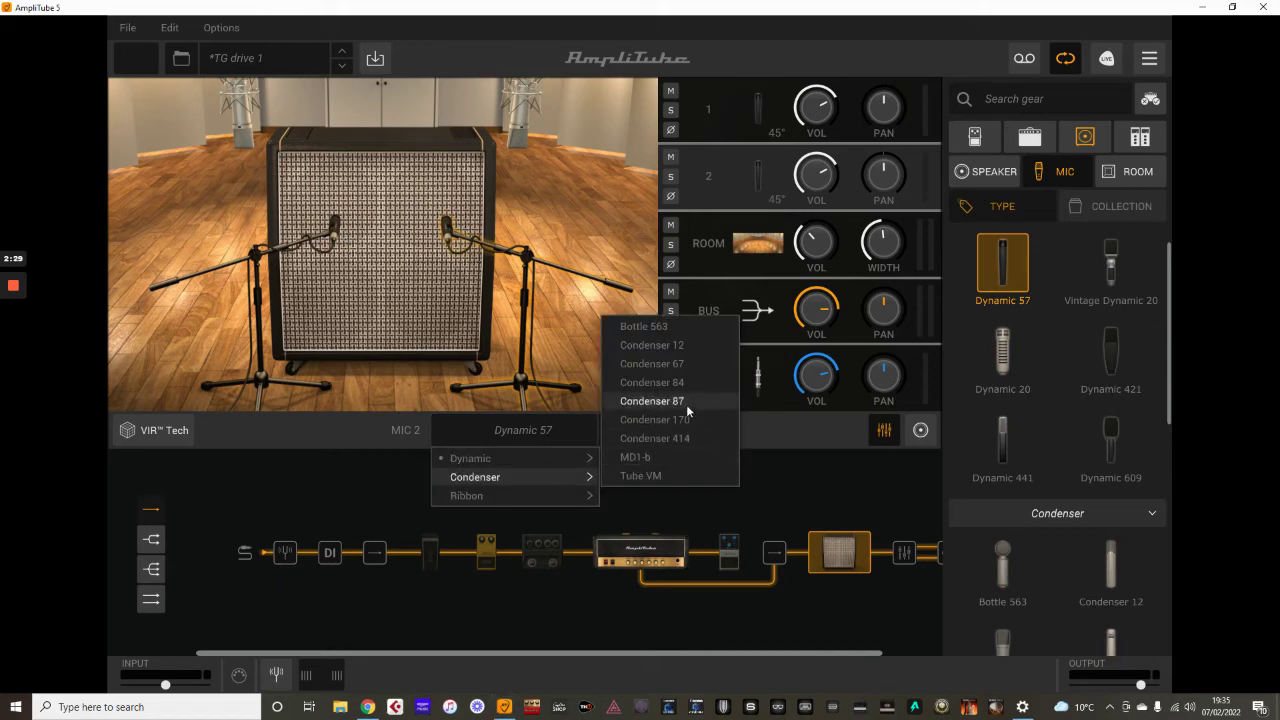
click(680, 364)
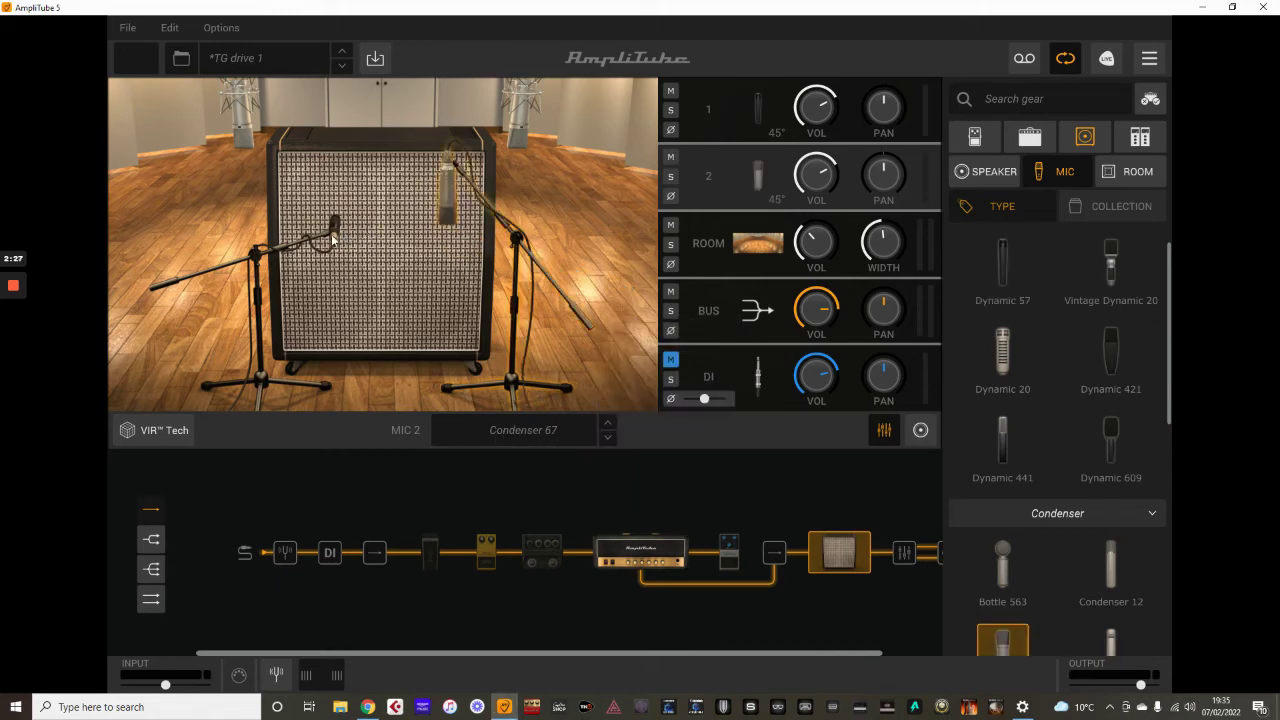
drag(331, 234, 332, 238)
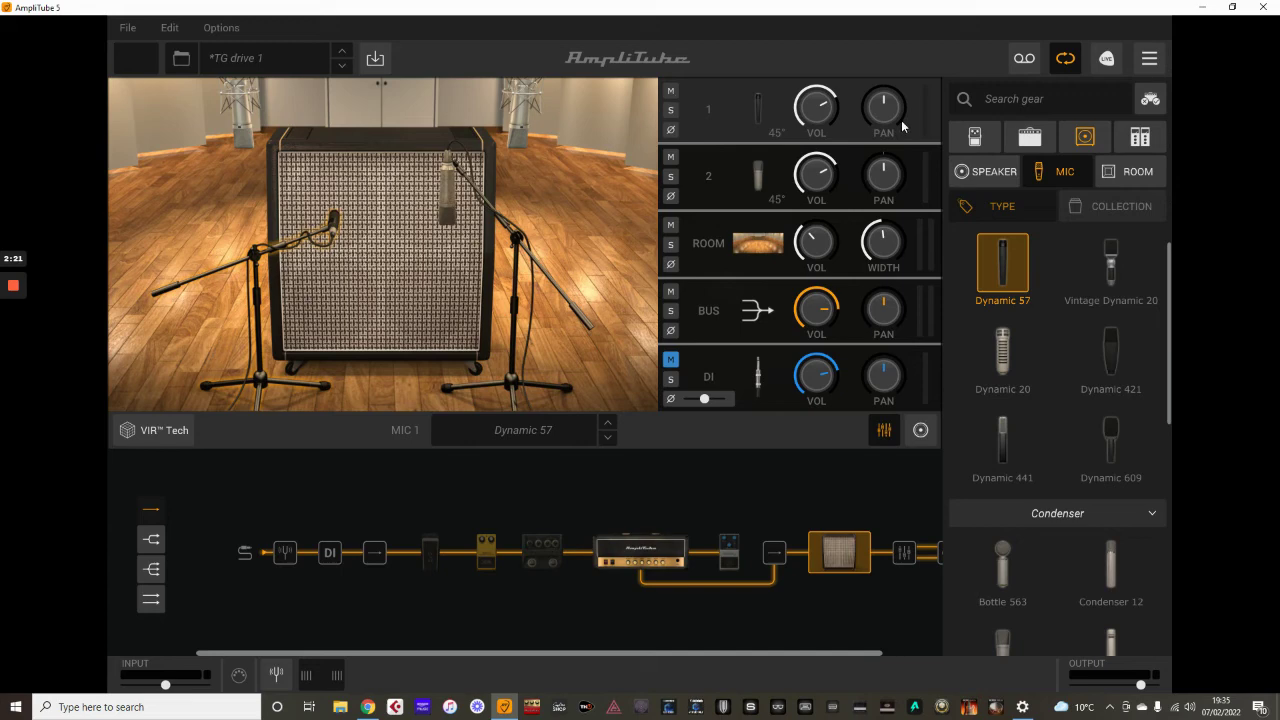
Step: Pan the Dynamic 57 channel to 100%L and the Condenser 67 channel to 100%R
drag(894, 114, 872, 298)
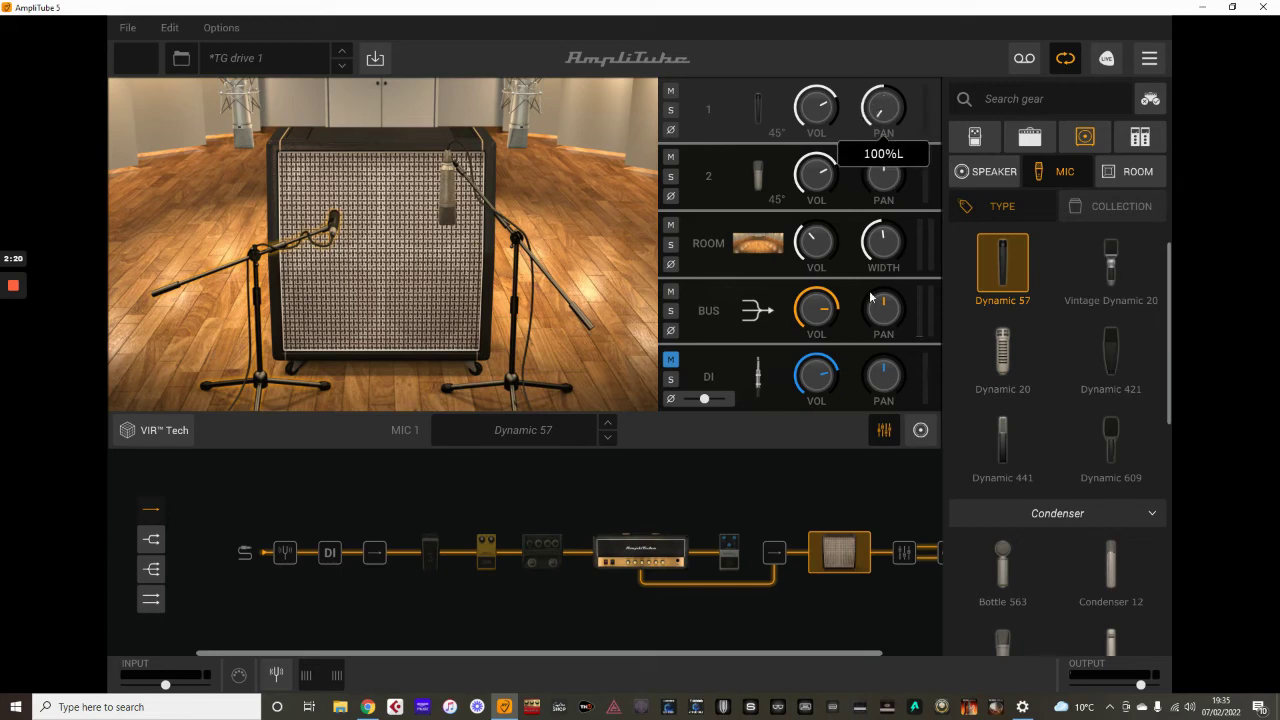
click(893, 183)
drag(893, 183, 895, 5)
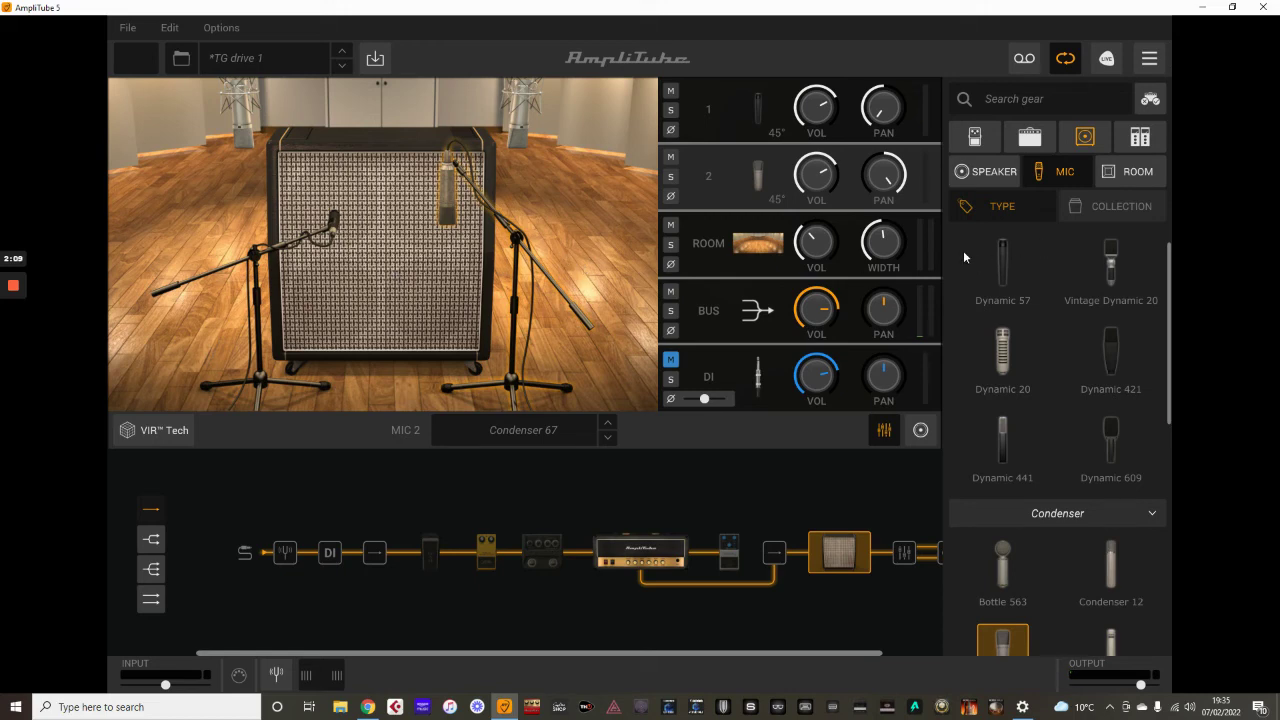
Step: Show the ROOM options, then select the Dynamic 57 and Condenser 67 mics in turn
click(1133, 176)
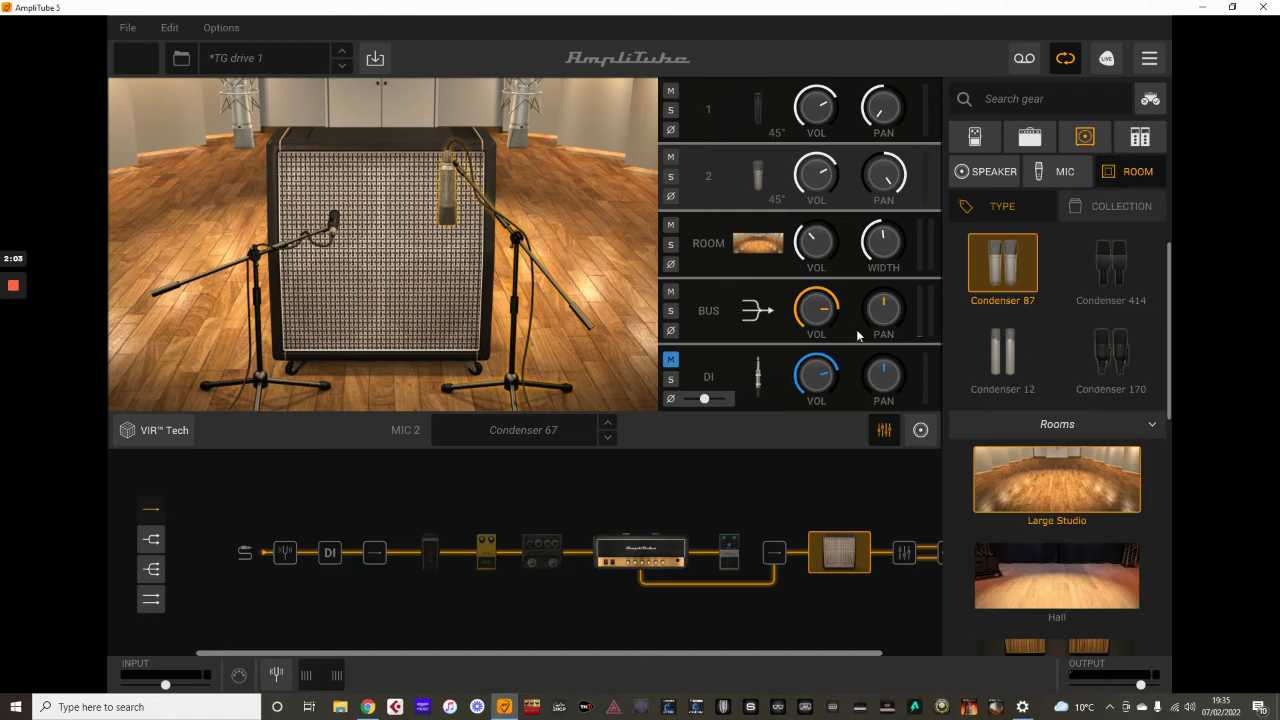
click(337, 224)
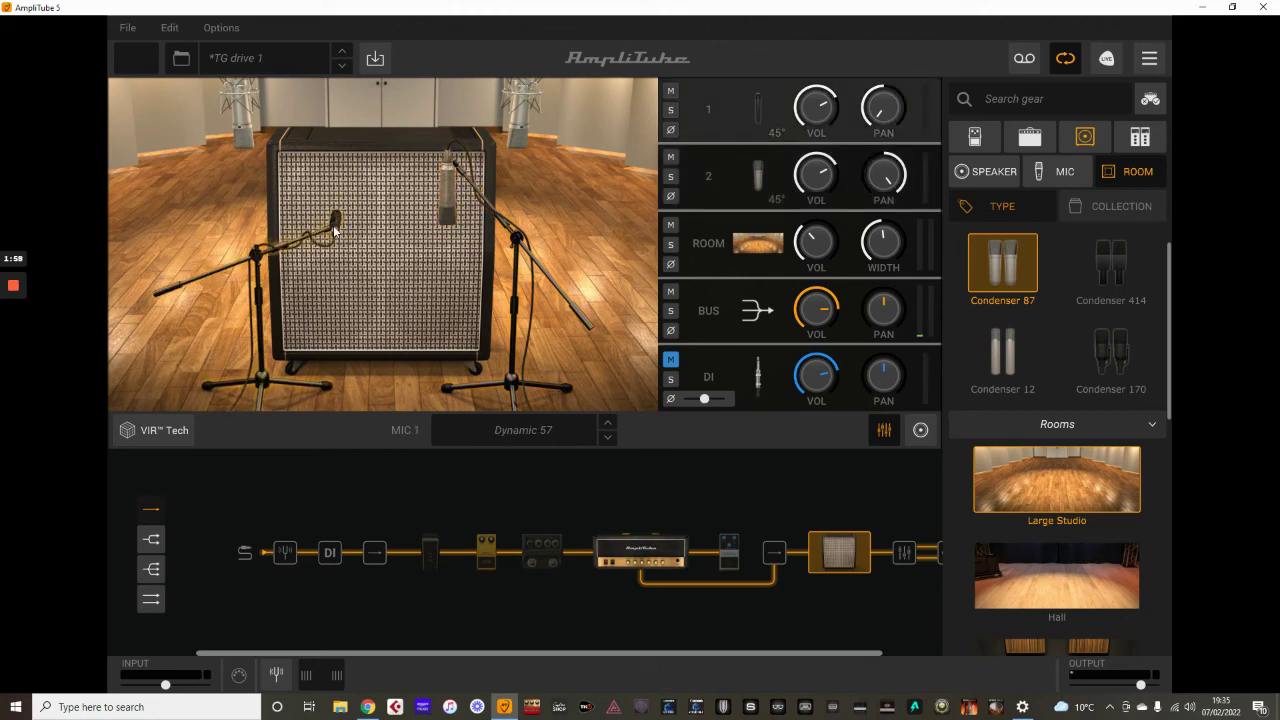
click(447, 218)
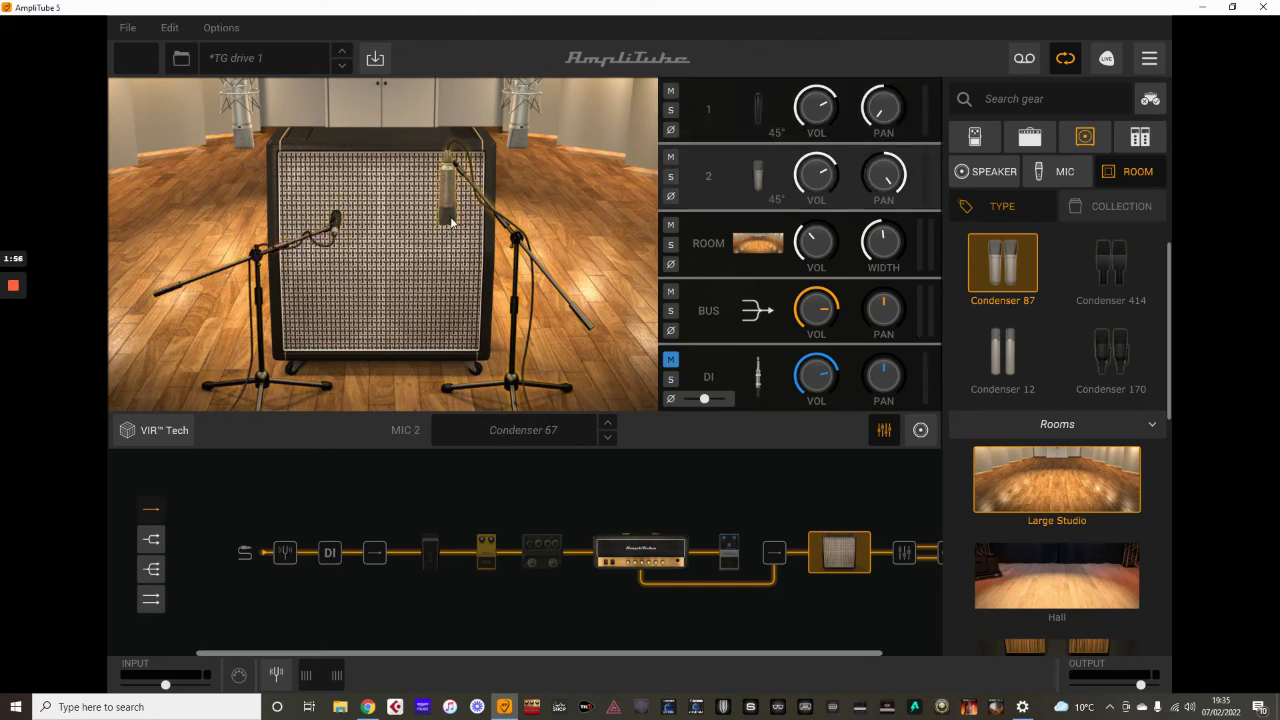